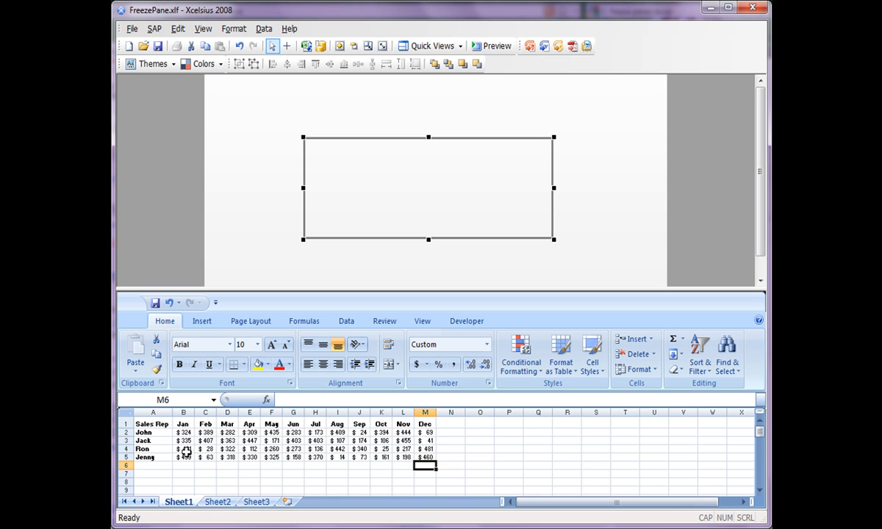
drag(147, 424, 420, 457)
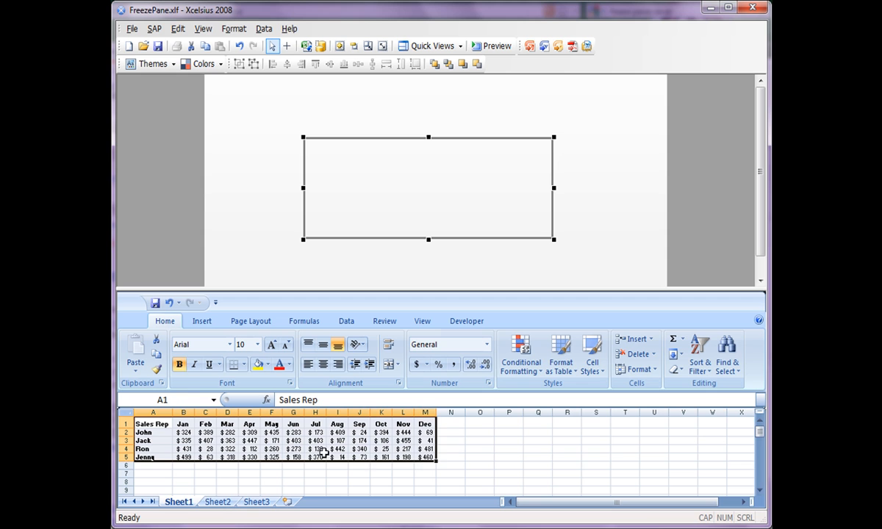
click(185, 442)
drag(184, 425, 424, 456)
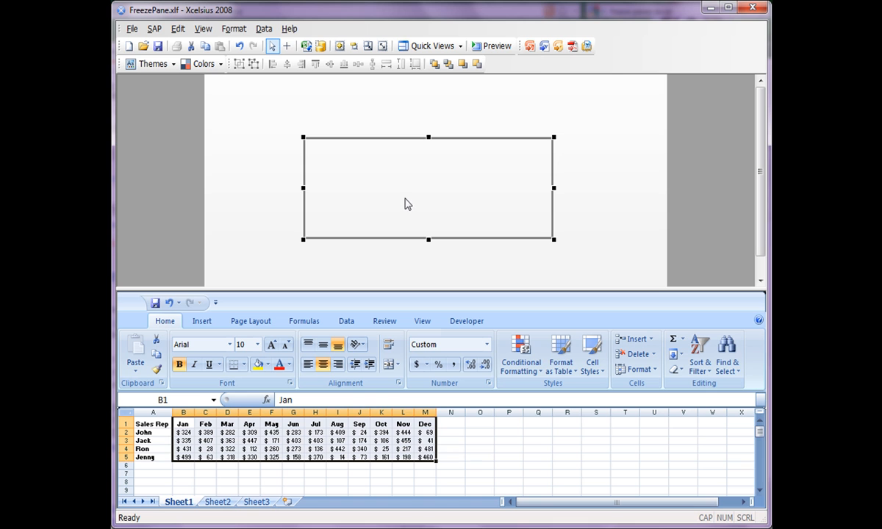
Add a Spreadsheet Table selector component to the canvas, inside the upper-left corner of the rectangle.
right_click(619, 62)
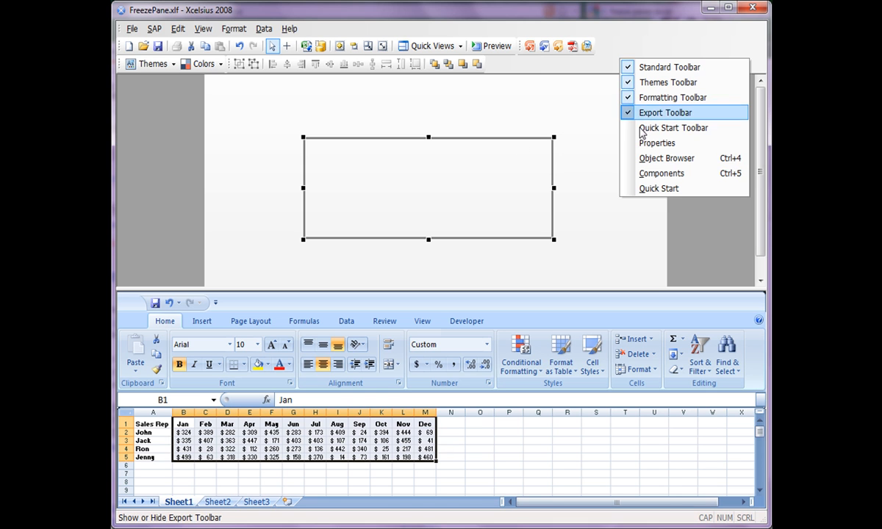
click(664, 174)
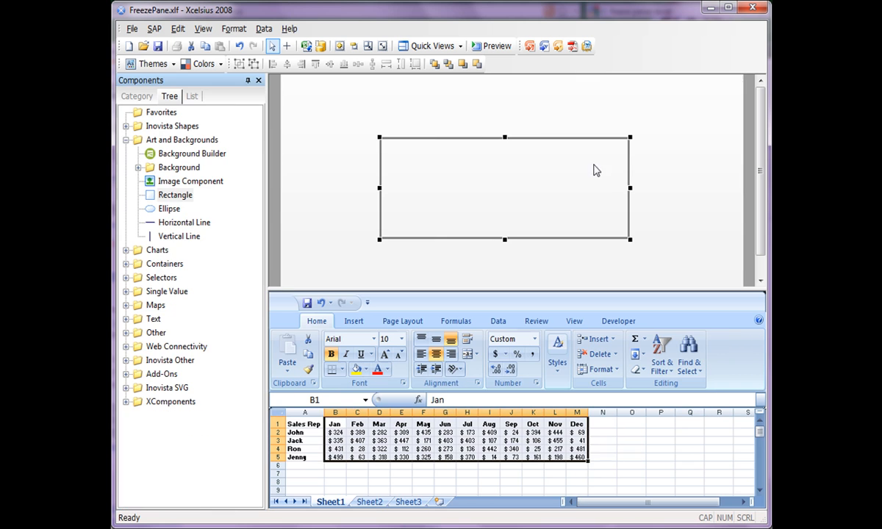
click(126, 140)
click(126, 181)
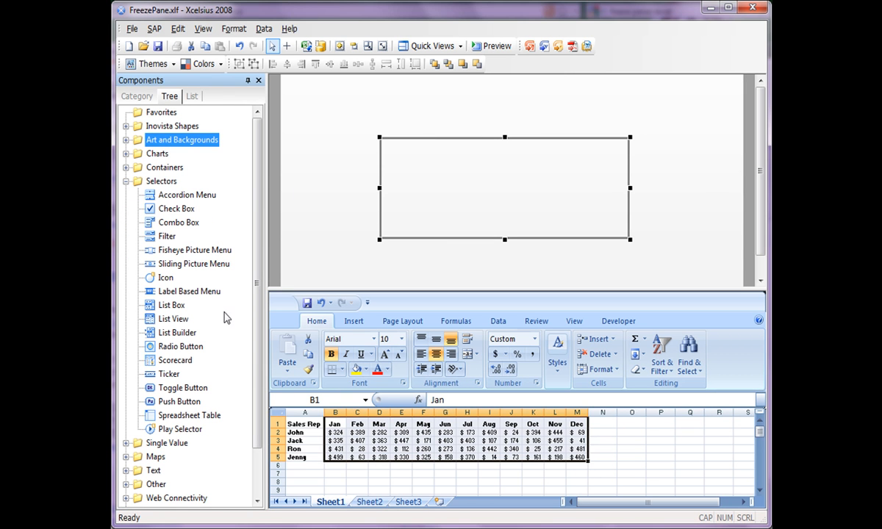
click(189, 416)
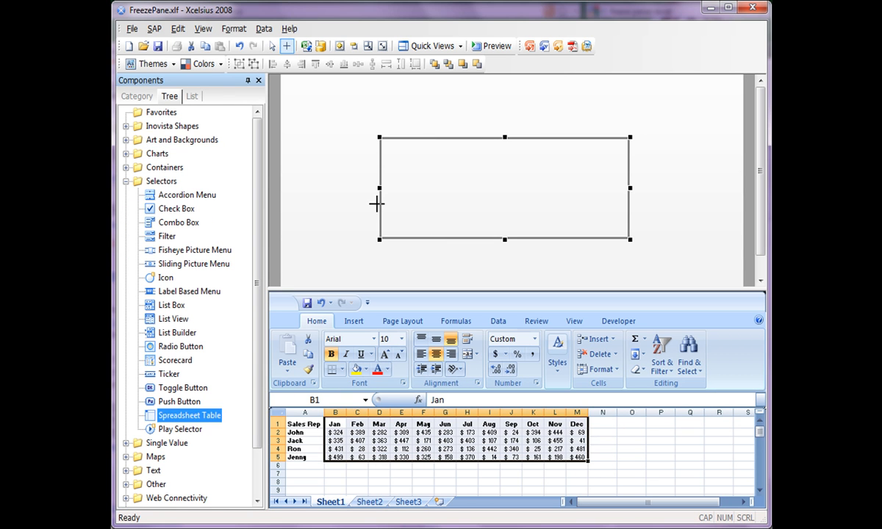
click(394, 162)
click(258, 81)
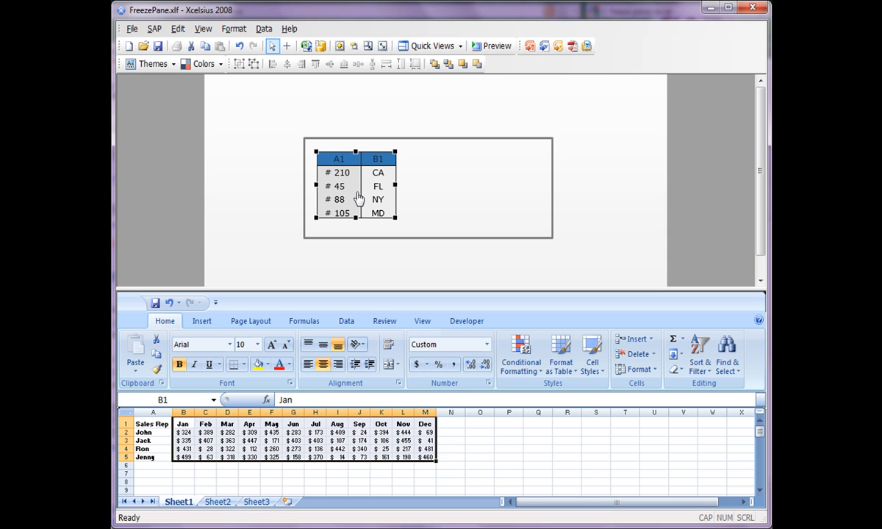
Bind the spreadsheet table's display data to the range Sheet1!$A$1:$M$5.
right_click(627, 58)
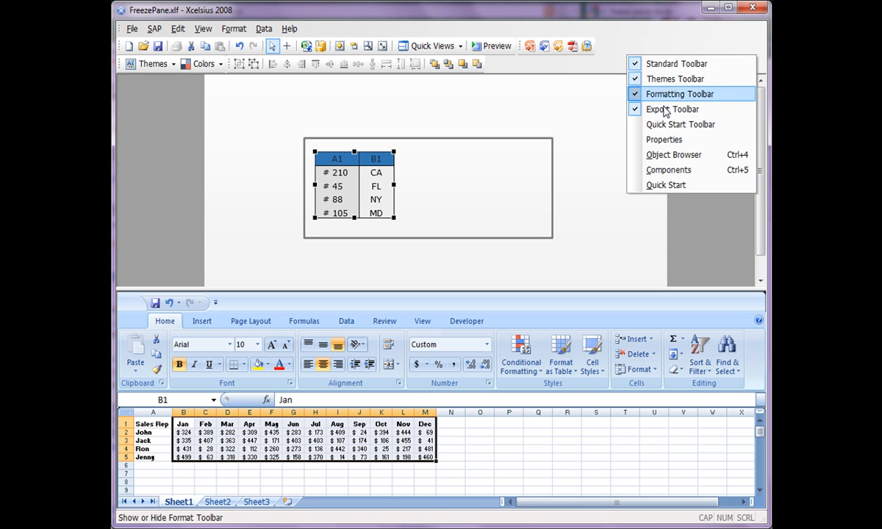
click(403, 449)
drag(434, 457, 143, 424)
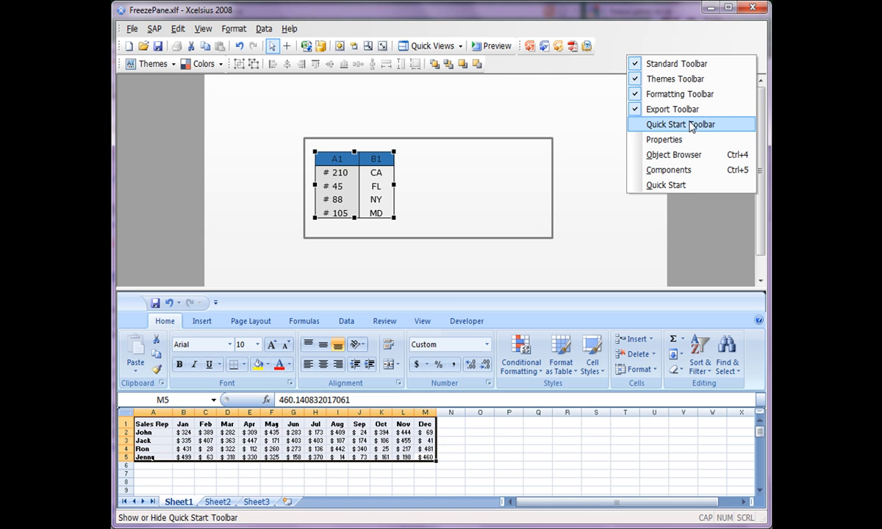
click(688, 146)
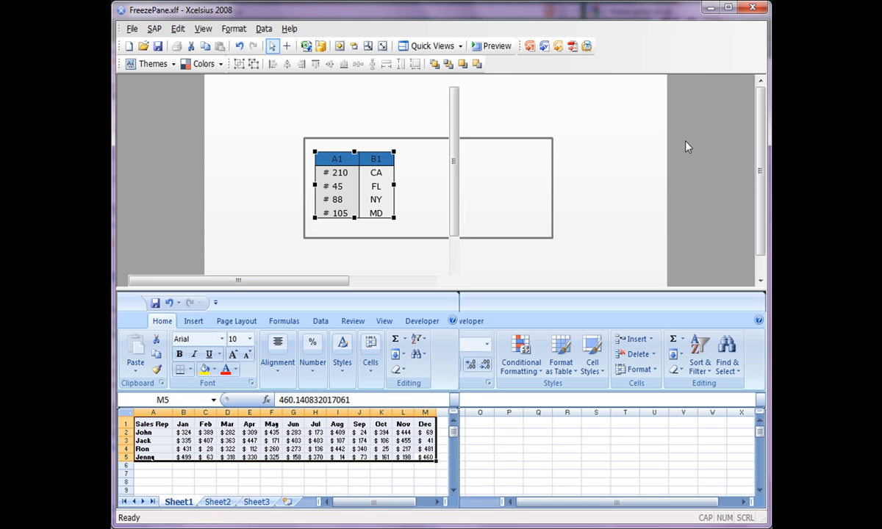
click(741, 170)
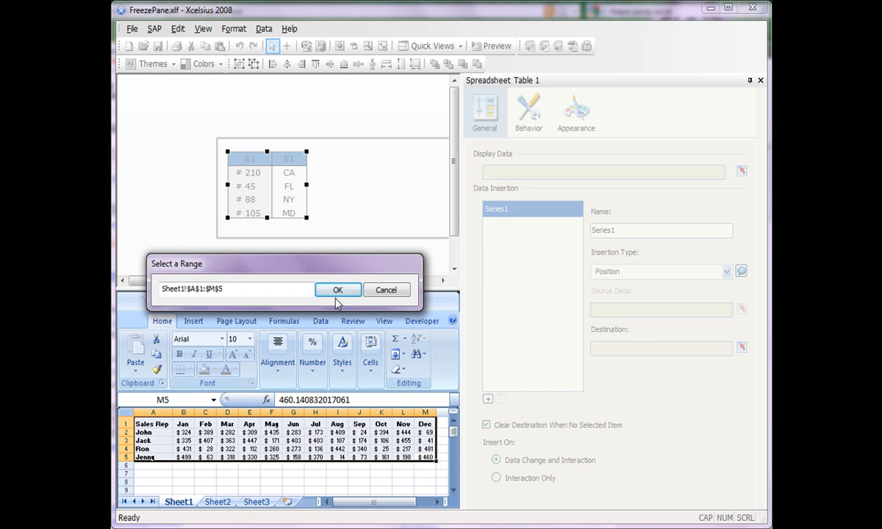
click(338, 294)
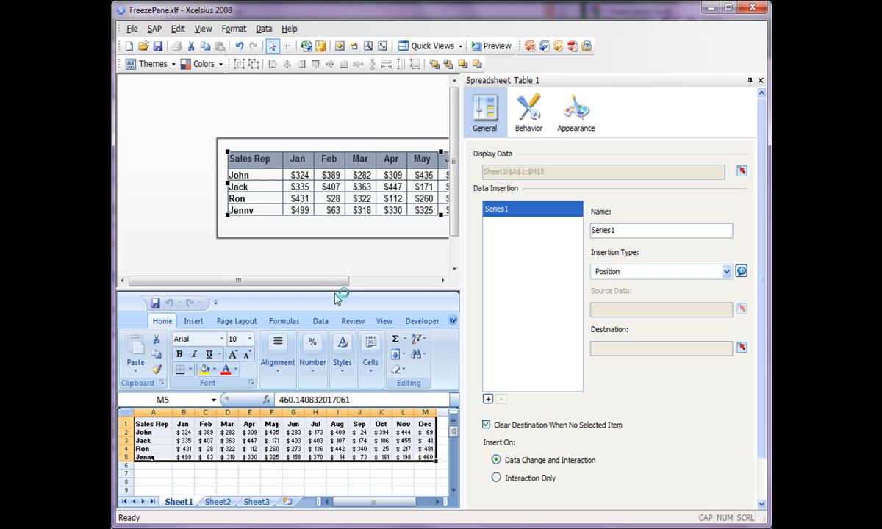
Turn off row selectability for all rows of the spreadsheet table.
drag(319, 281, 350, 288)
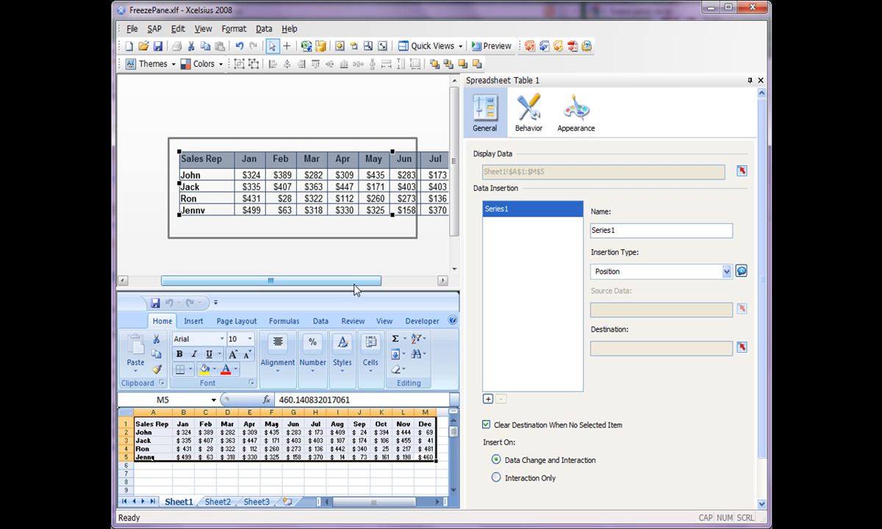
mouse_move(354, 289)
mouse_down()
mouse_move(413, 288)
mouse_move(335, 287)
mouse_move(360, 286)
mouse_up()
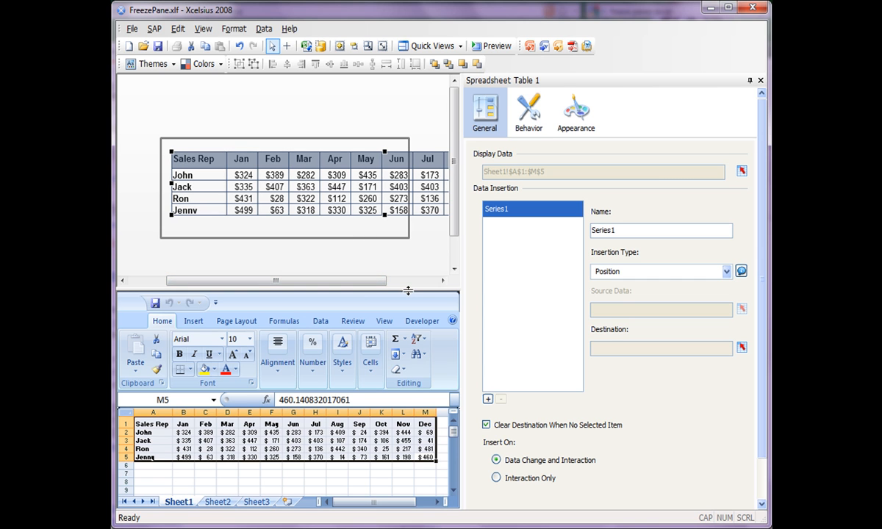
click(526, 123)
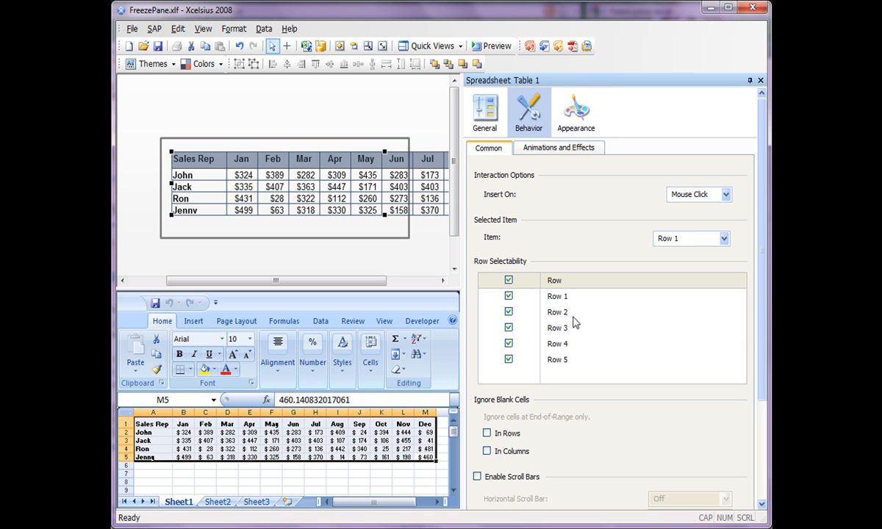
click(509, 281)
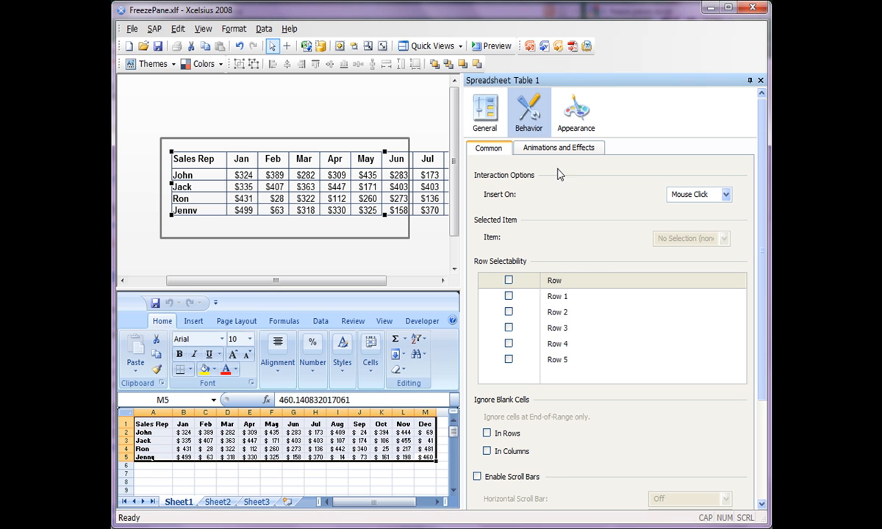
Enable scroll bars for the spreadsheet table, with the vertical scroll bar Off and the horizontal scroll bar On.
drag(762, 370, 763, 468)
click(519, 353)
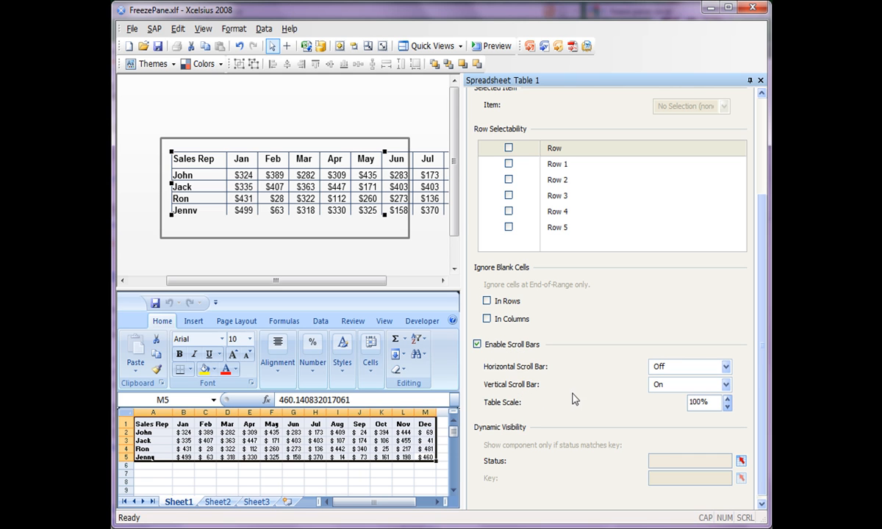
click(687, 383)
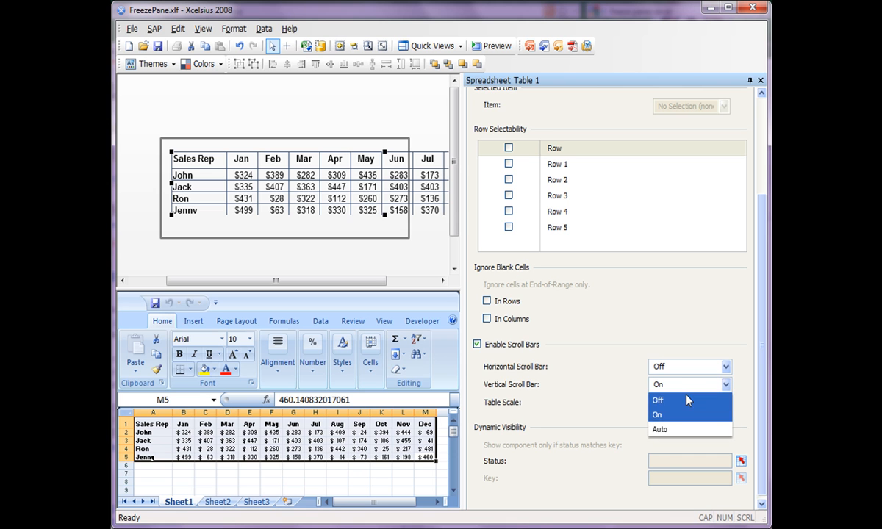
click(682, 400)
click(680, 367)
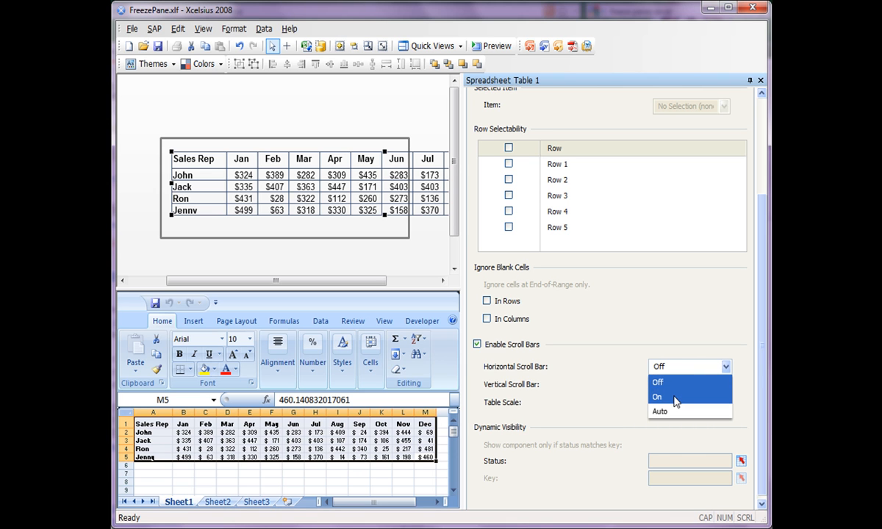
click(675, 400)
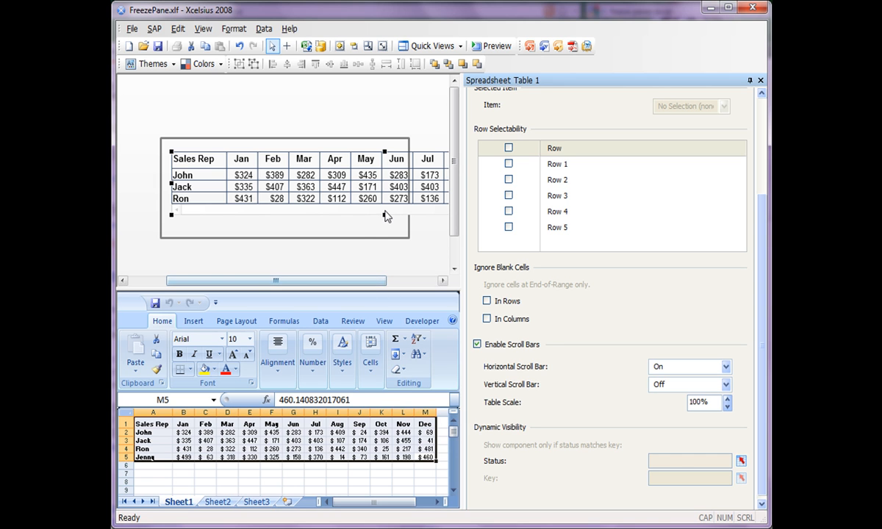
Close the table's properties, then narrow the table to fit inside the rectangle and center it within the frame.
drag(369, 279, 339, 285)
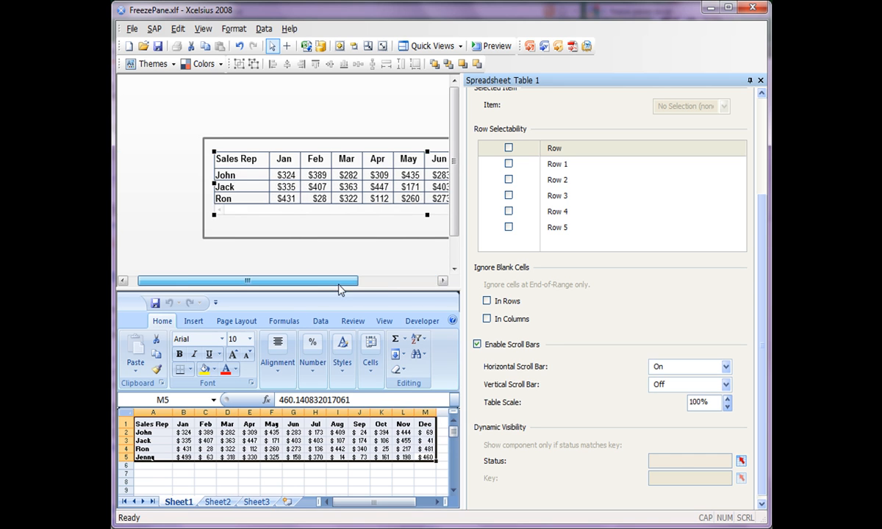
click(761, 81)
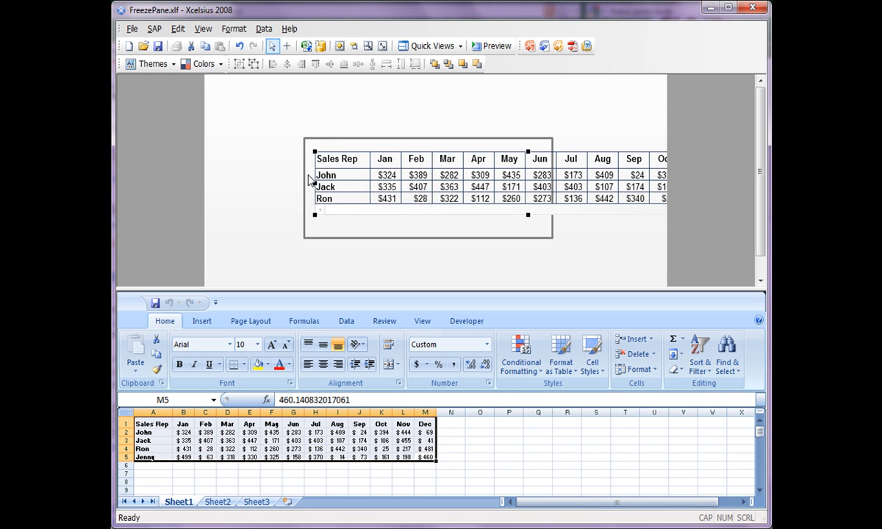
drag(315, 183, 471, 183)
drag(569, 182, 391, 180)
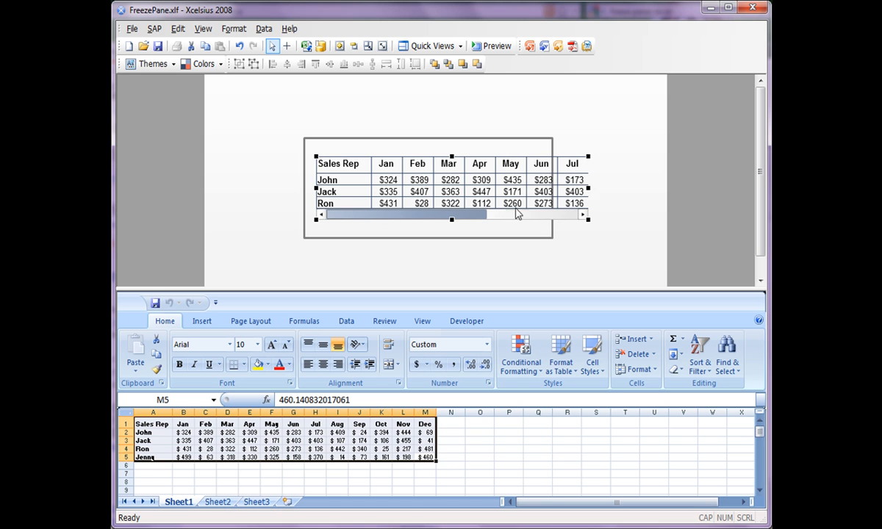
drag(588, 188, 549, 188)
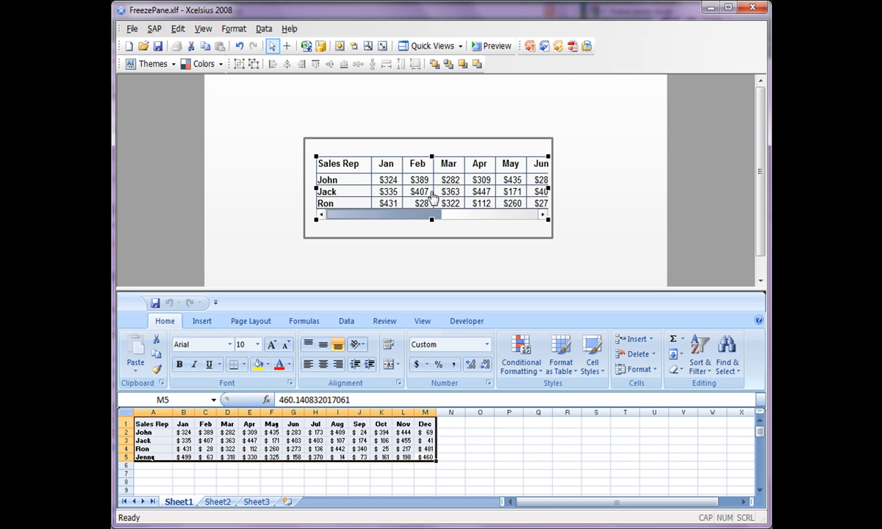
drag(431, 193, 426, 192)
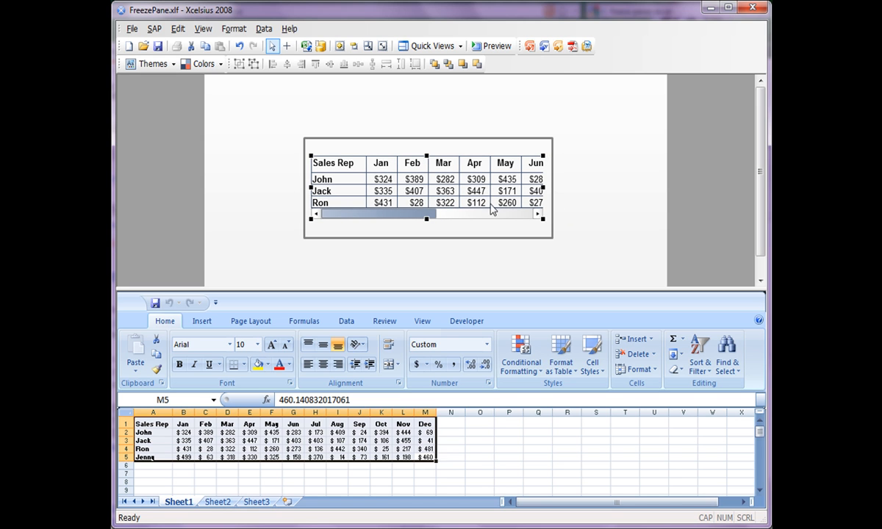
drag(491, 195, 494, 194)
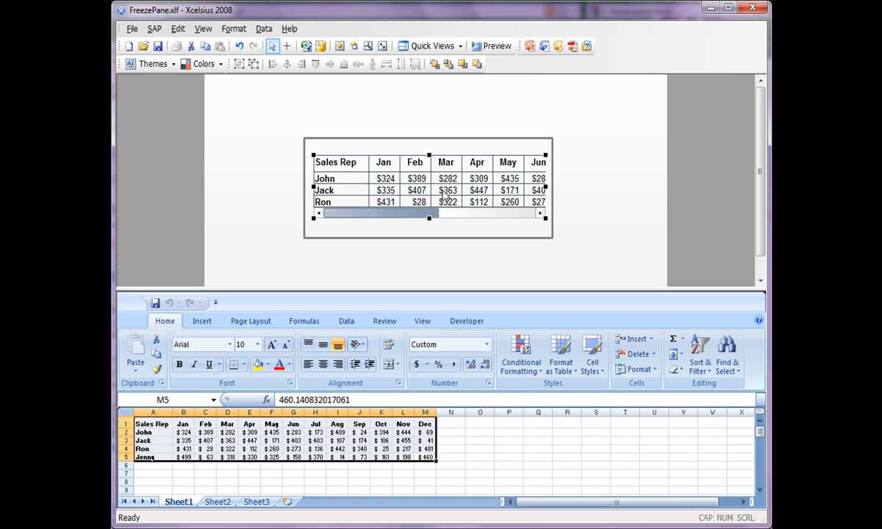
Preview the dashboard, scroll the table across to December and back to January, and return to design mode.
click(492, 47)
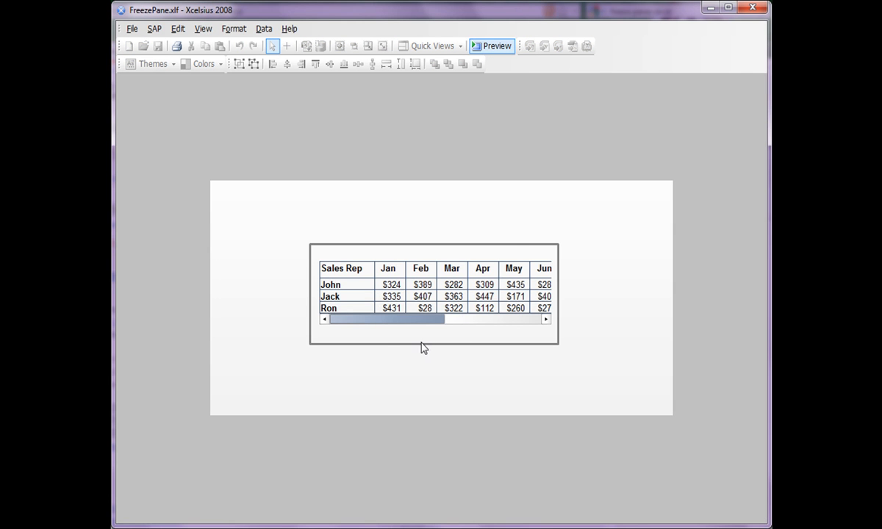
drag(390, 326, 489, 325)
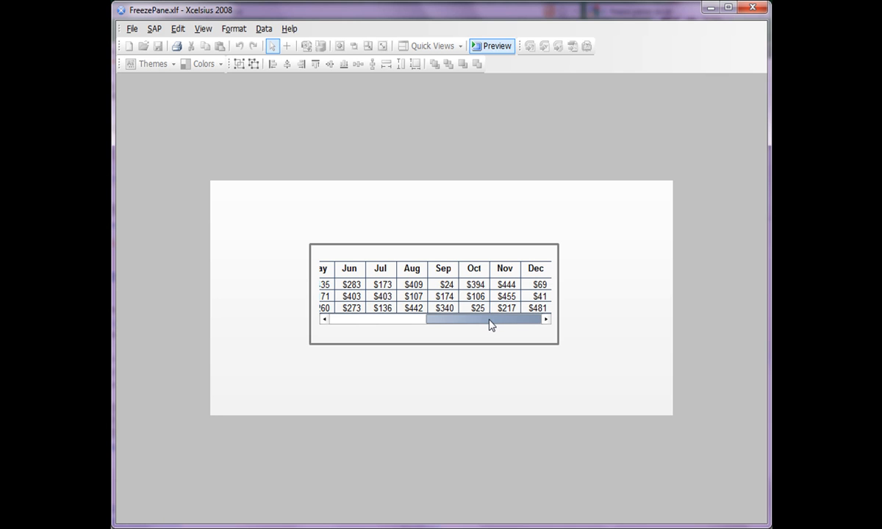
drag(491, 325, 377, 325)
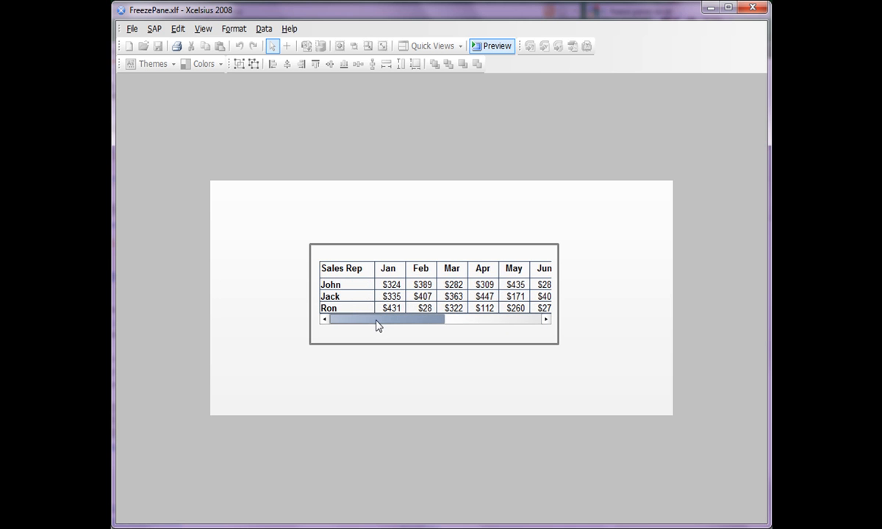
click(492, 47)
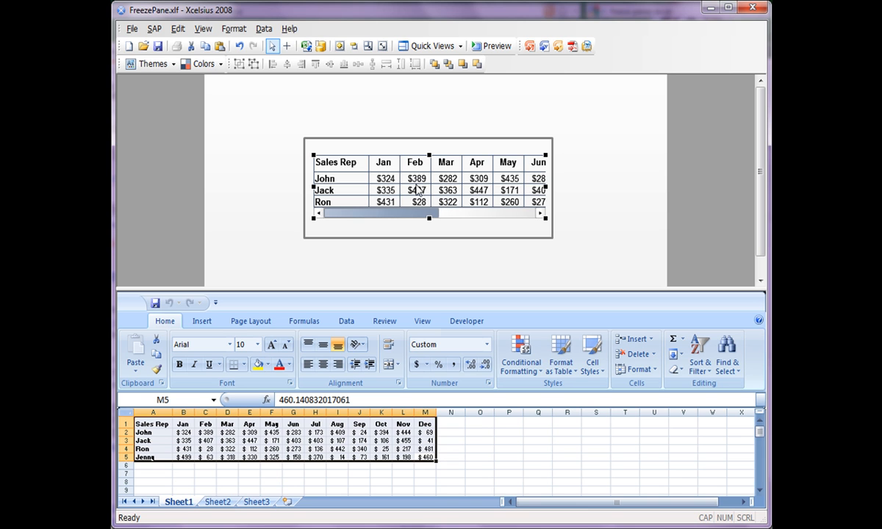
Duplicate the scrolling table, place the copy above and left of the original, and disable the copy's scroll bars.
drag(417, 189, 322, 114)
right_click(585, 42)
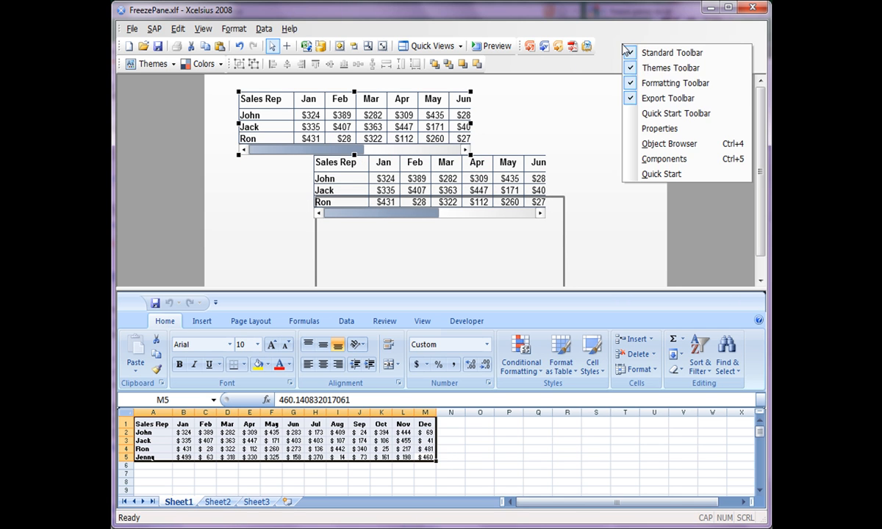
click(666, 128)
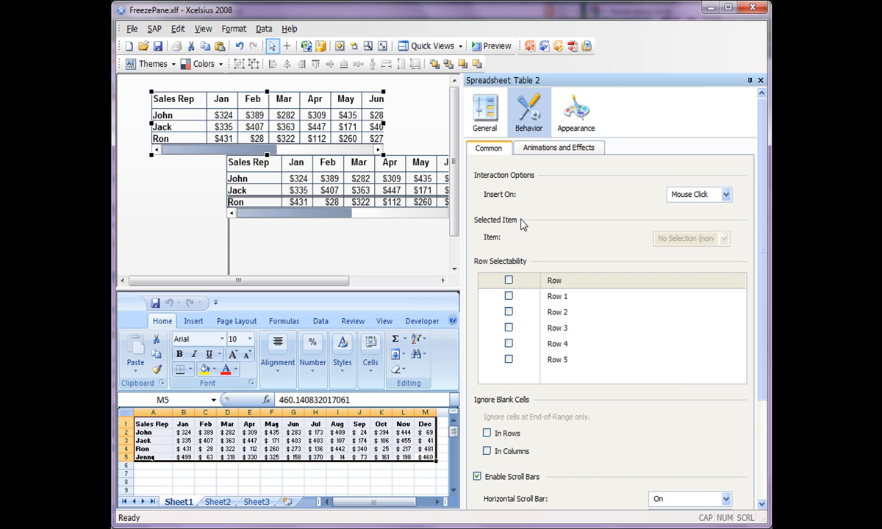
scroll(766, 412, down, 3)
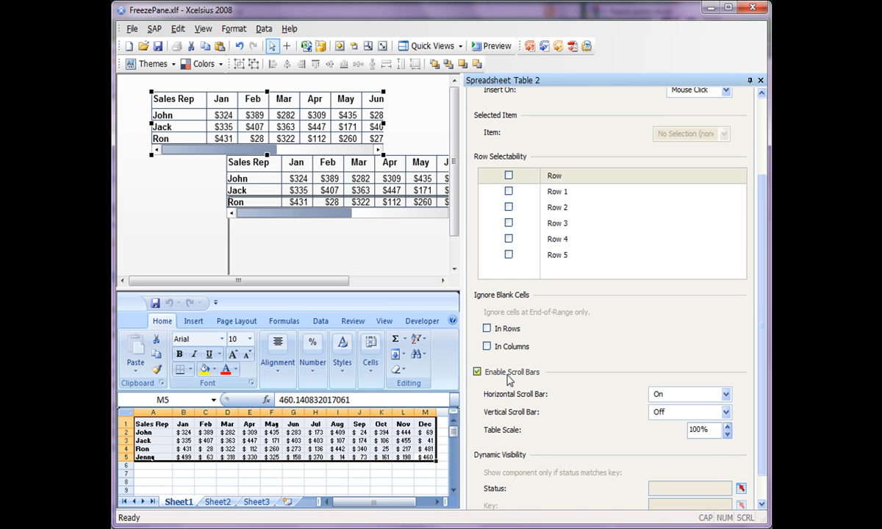
click(477, 372)
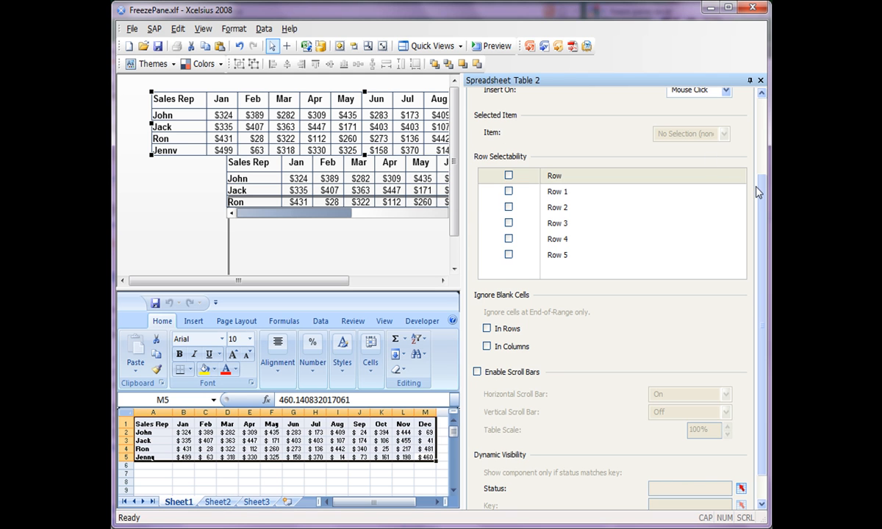
Set the non-scrolling table copy's display data to the Sales Rep column only, Sheet1!$A$1:$A$5.
drag(762, 191, 764, 117)
click(484, 122)
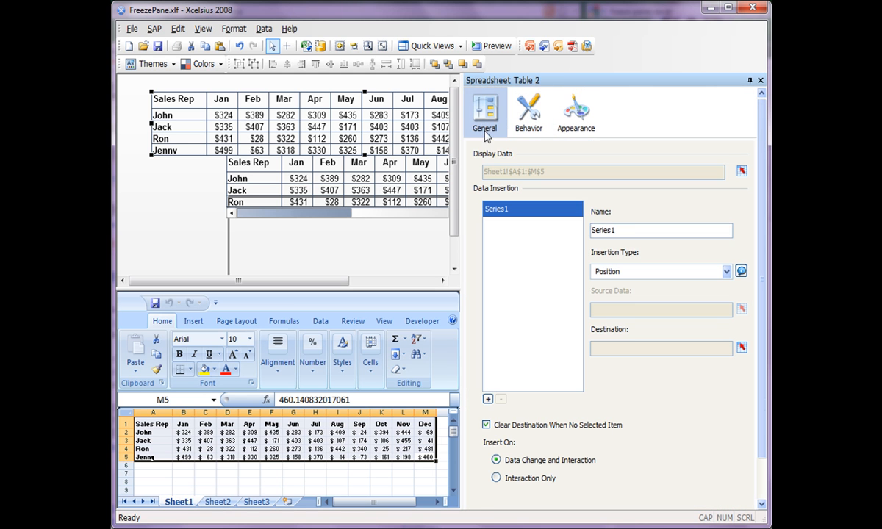
click(742, 171)
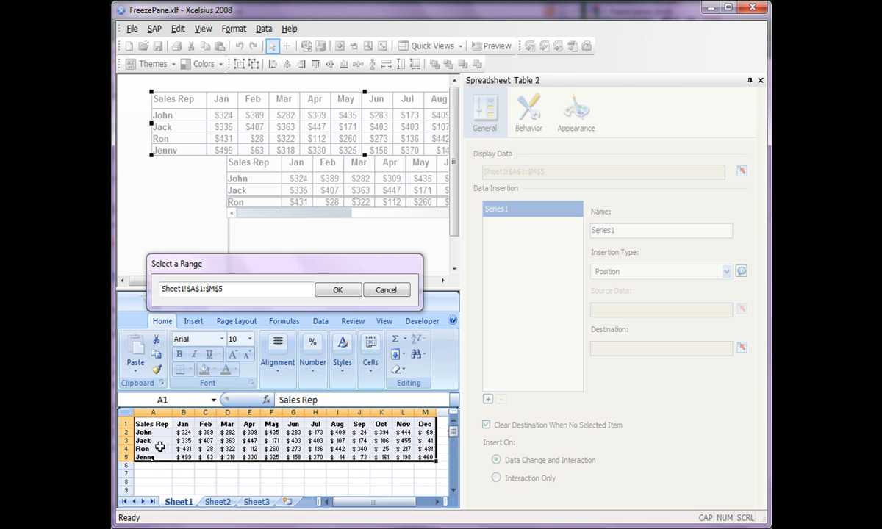
click(161, 424)
drag(161, 424, 150, 457)
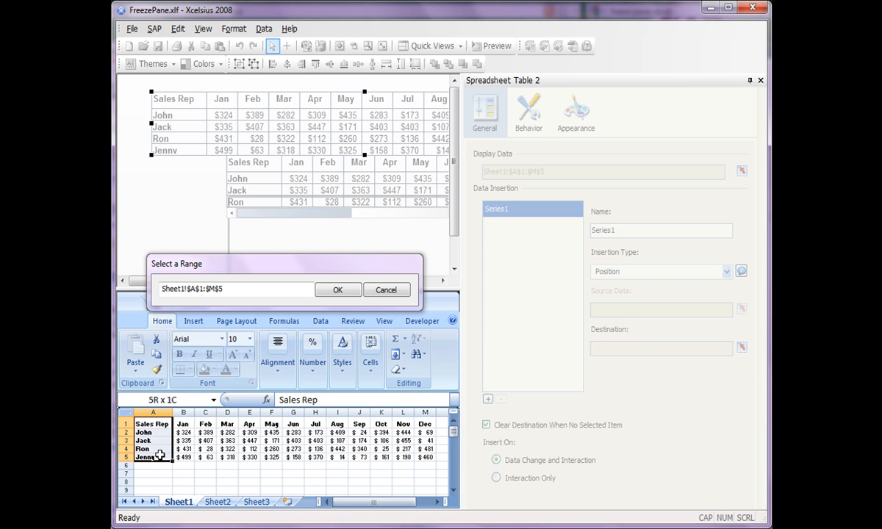
click(331, 290)
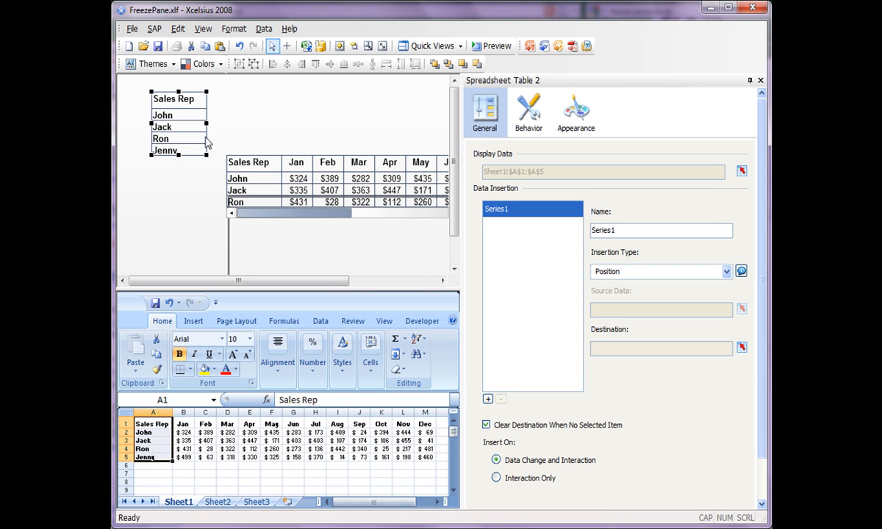
Set the scrolling table's display data to the month columns only, Sheet1!$B$1:$M$5.
click(263, 163)
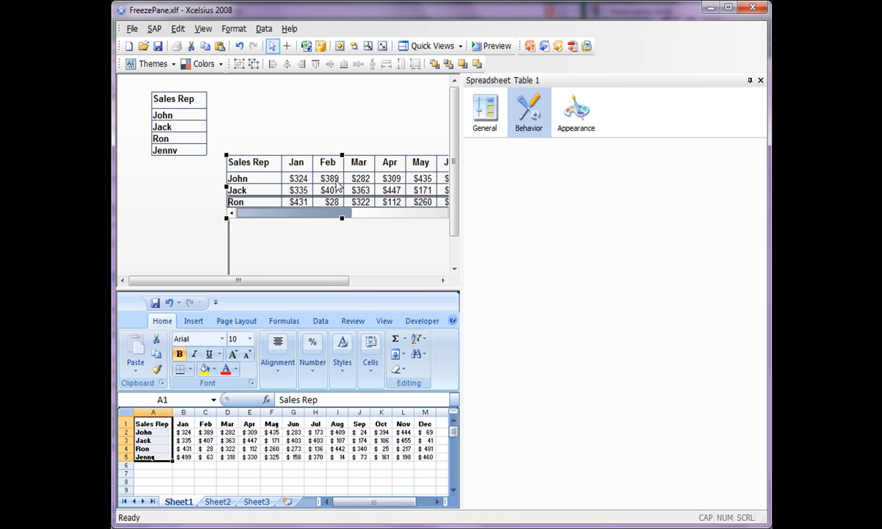
click(485, 118)
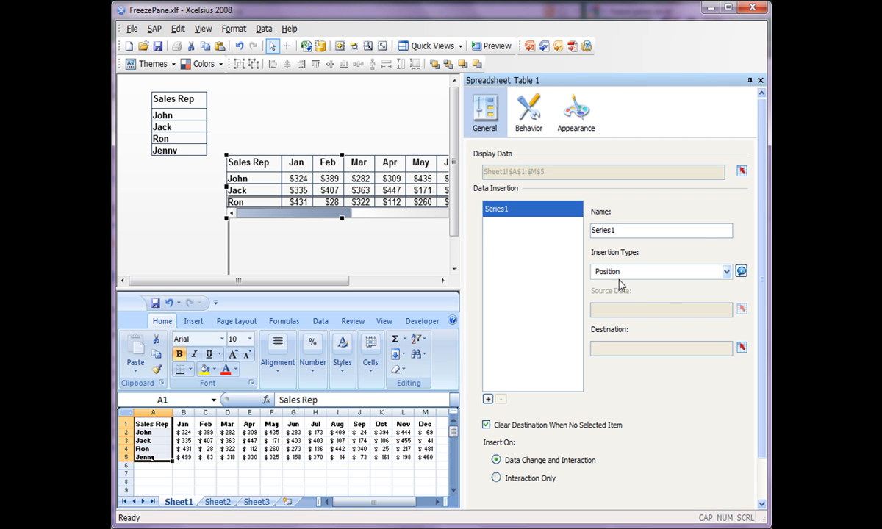
click(742, 171)
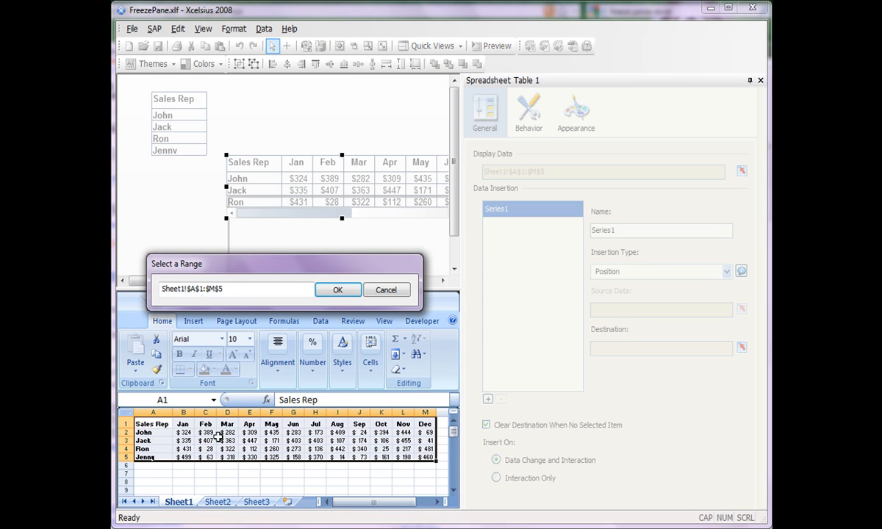
drag(183, 425, 428, 455)
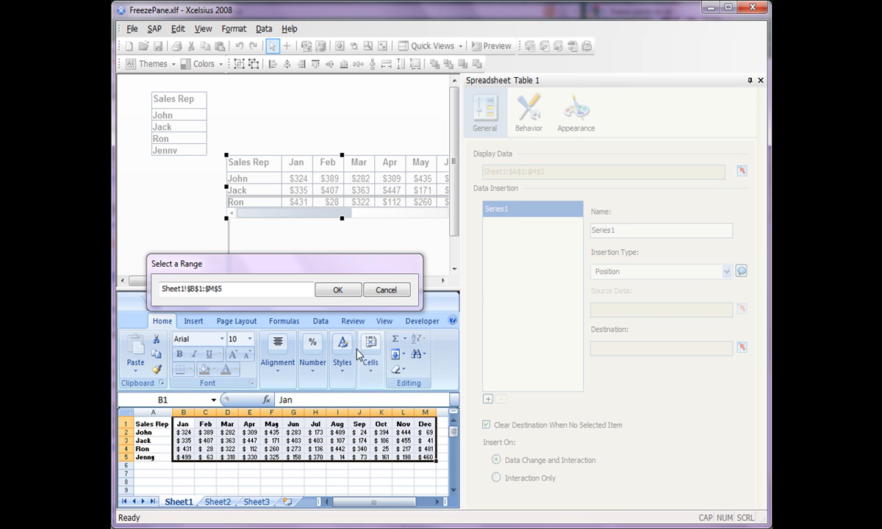
click(339, 291)
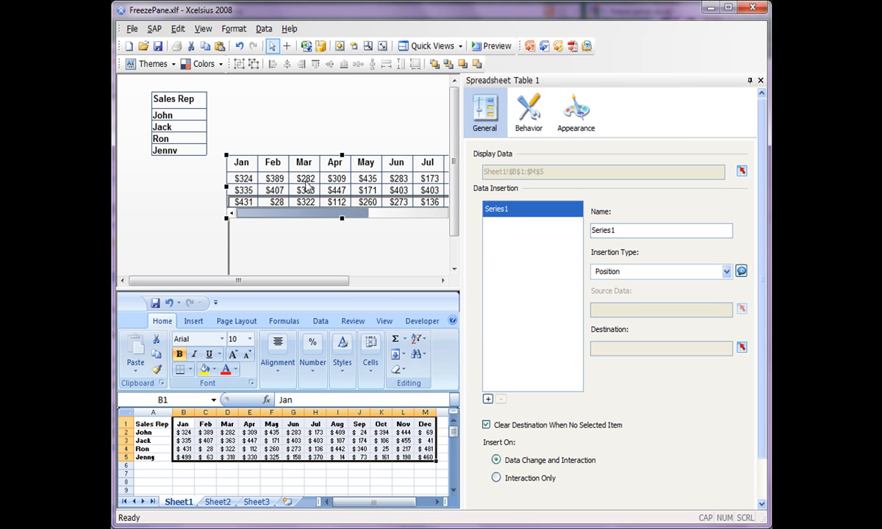
Close the properties, then move the Sales Rep table inside the rectangle's left edge and the months table directly beside it.
click(197, 136)
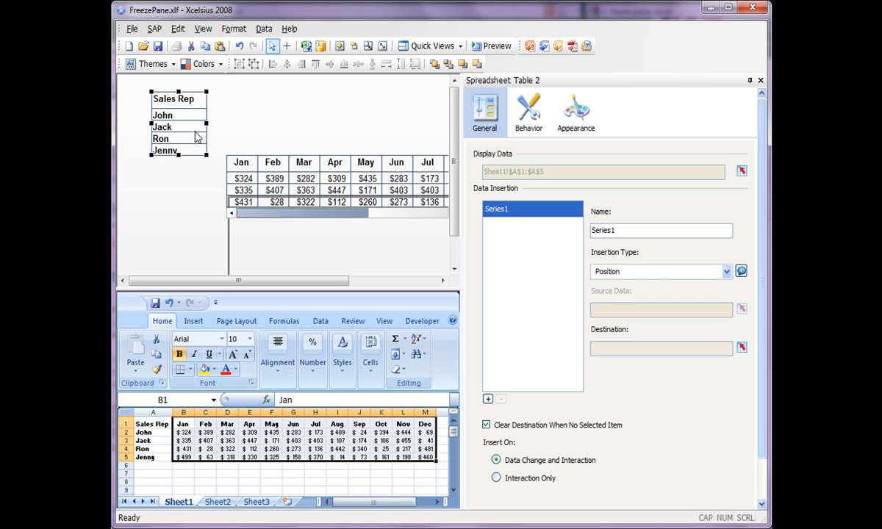
click(761, 81)
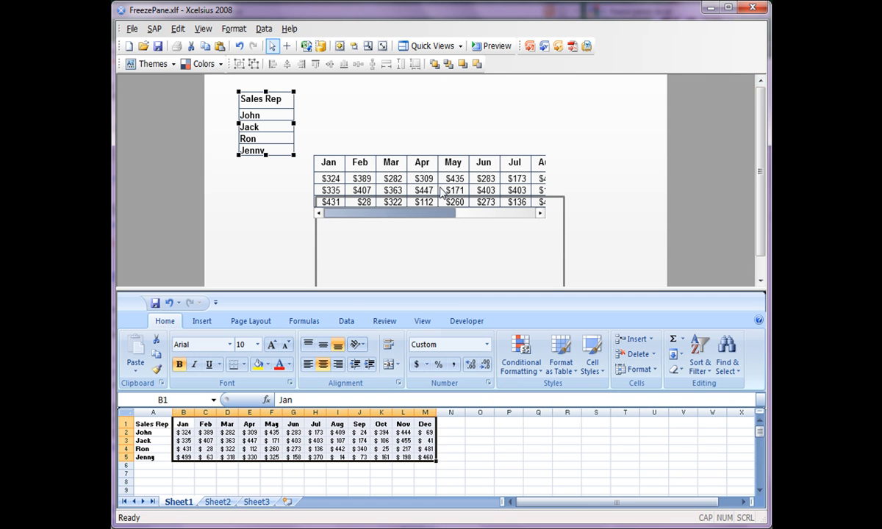
drag(379, 168, 446, 142)
drag(276, 131, 365, 252)
scroll(717, 157, down, 1)
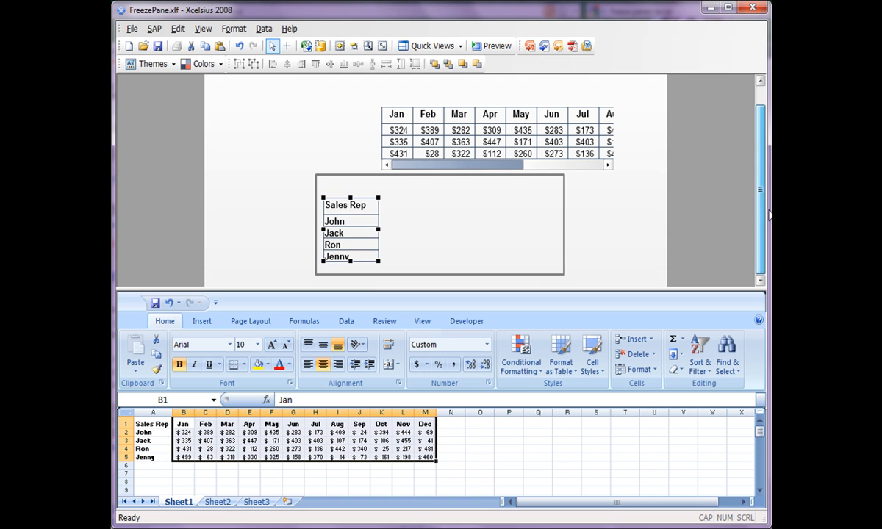
drag(499, 139, 498, 233)
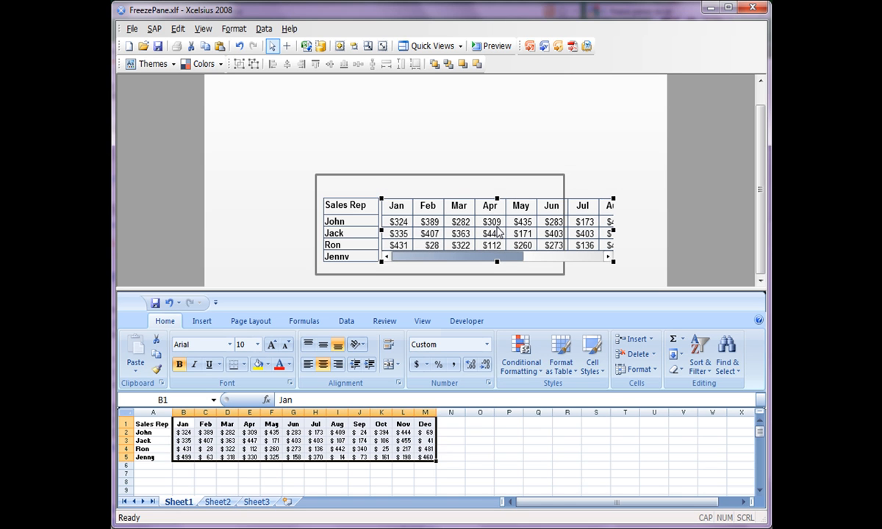
Align the Sales Rep table and the months table with each other using Center Vertically.
click(366, 226)
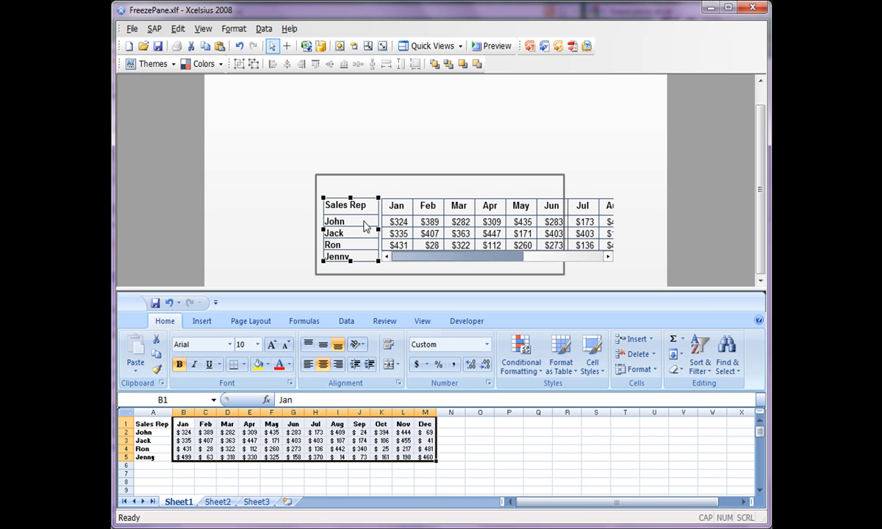
ctrl+click(386, 217)
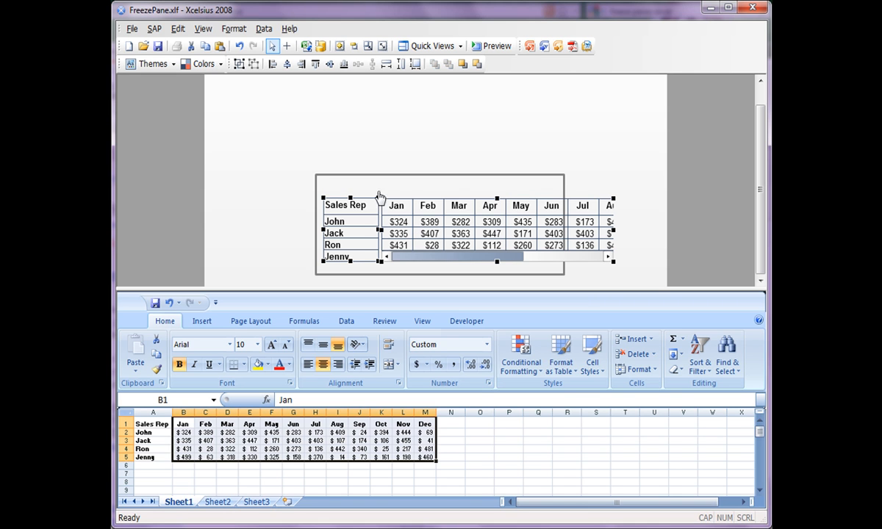
click(330, 65)
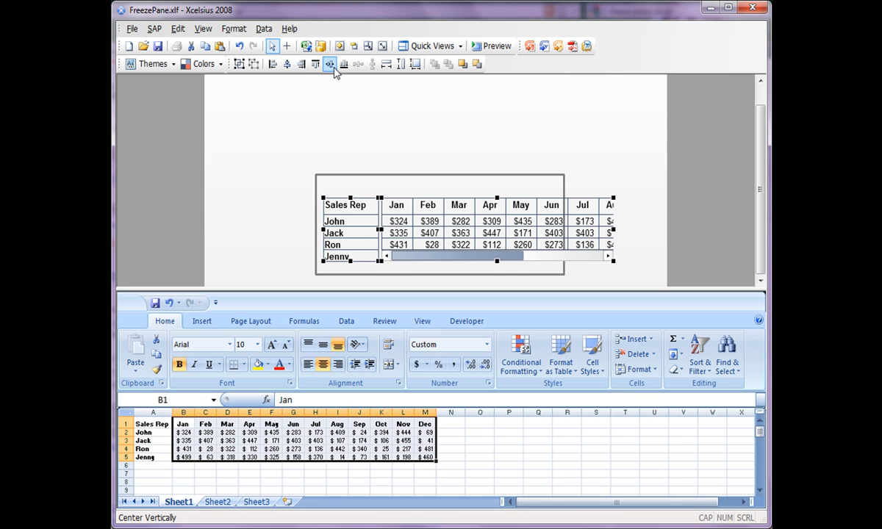
Nudge the months table left until its first column touches the Sales Rep table without a gap.
click(372, 195)
click(480, 234)
key(Left)
key(Left)
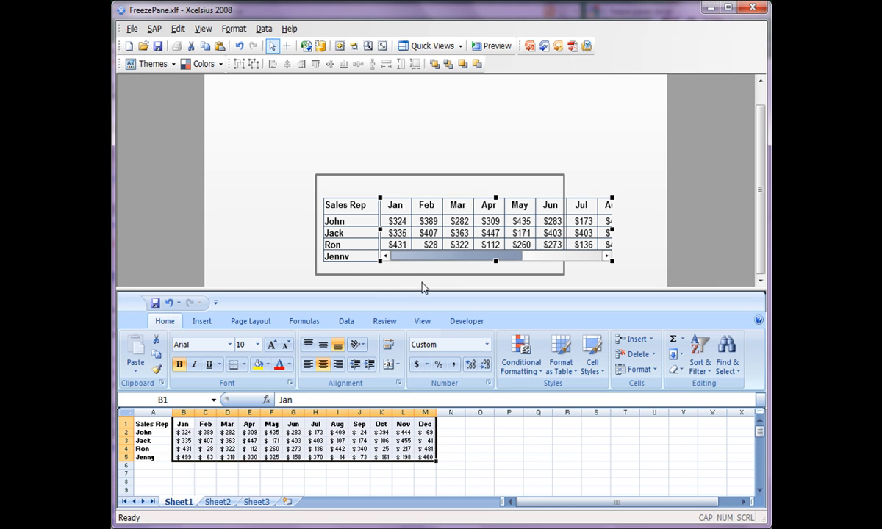
key(Left)
key(Left)
click(363, 164)
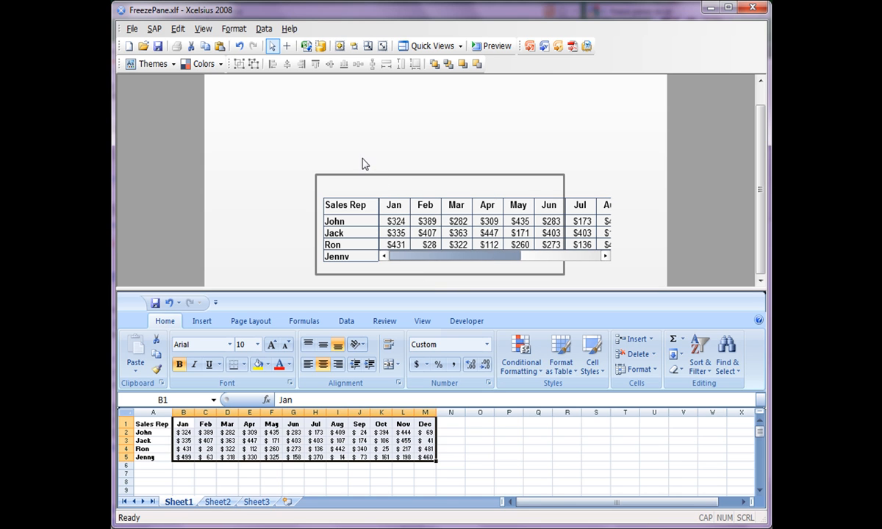
click(409, 208)
click(477, 152)
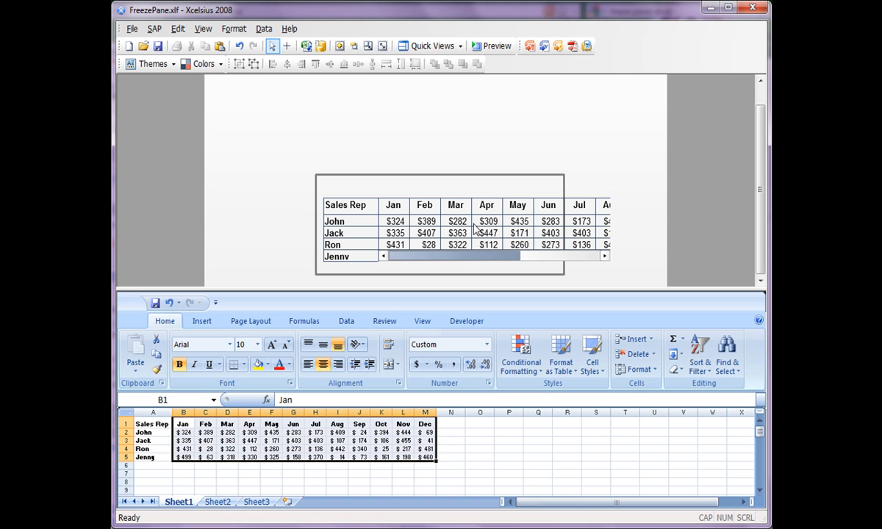
Narrow the months table to end inside the rectangle and extend its height to fit the last sales rep's row above the scroll bar.
click(443, 212)
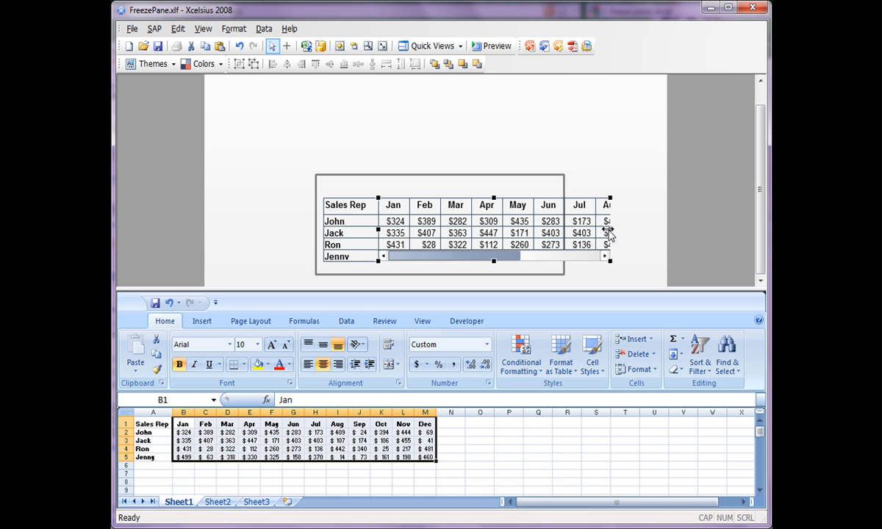
drag(593, 231, 559, 230)
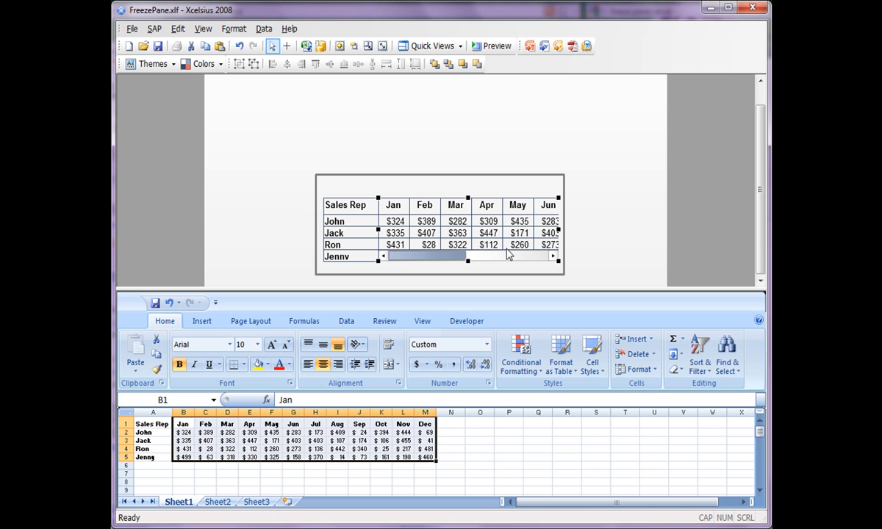
drag(468, 260, 471, 276)
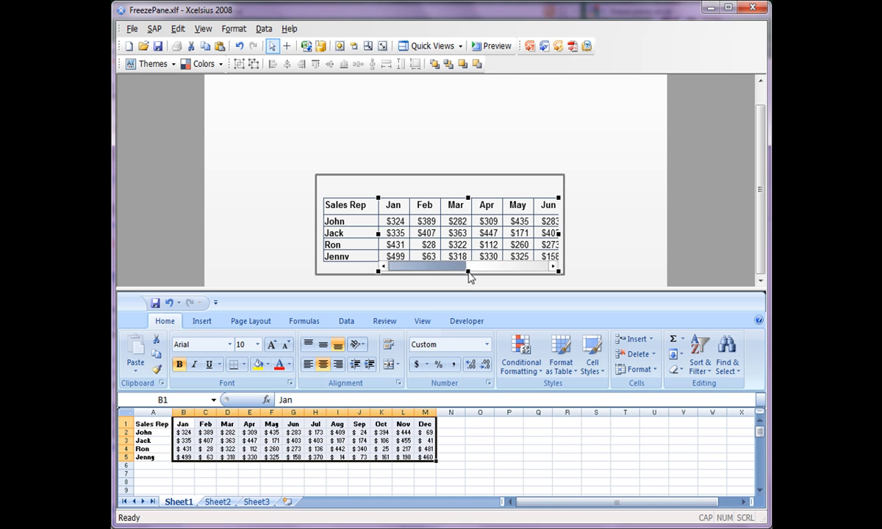
Move both tables together slightly upward within the rectangle, then deselect them.
ctrl+click(350, 236)
drag(354, 239, 355, 234)
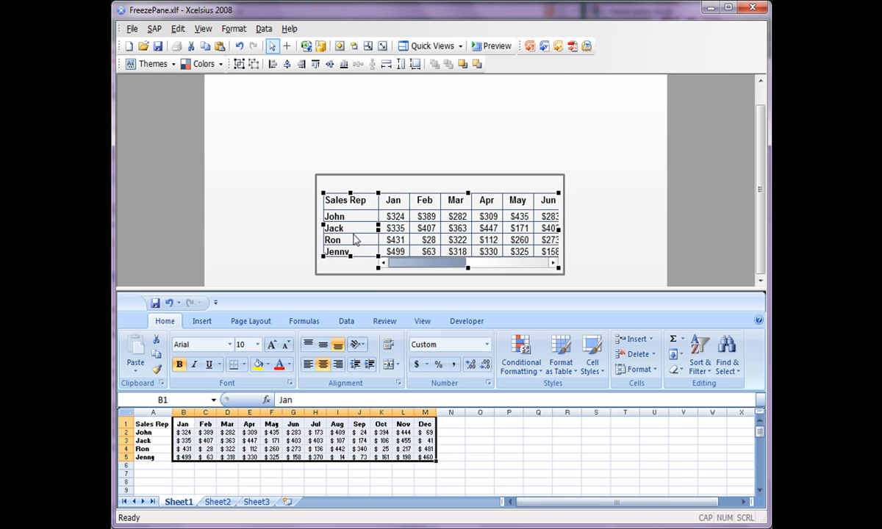
click(361, 139)
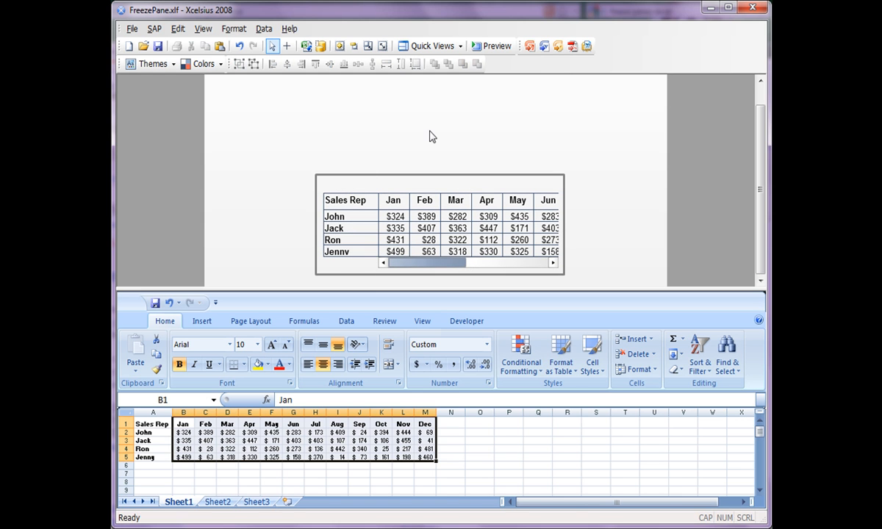
Preview the dashboard and scroll the months table across to December and back to January beside the fixed Sales Rep column.
click(492, 46)
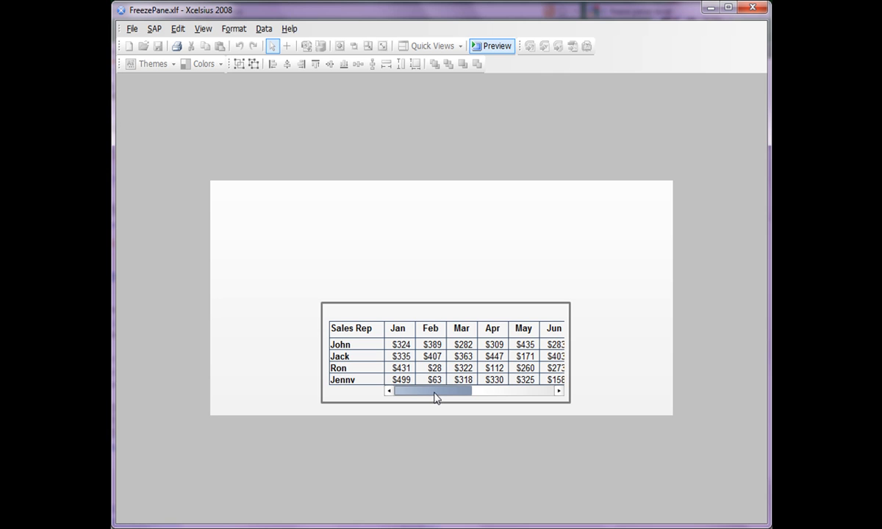
drag(433, 397, 527, 395)
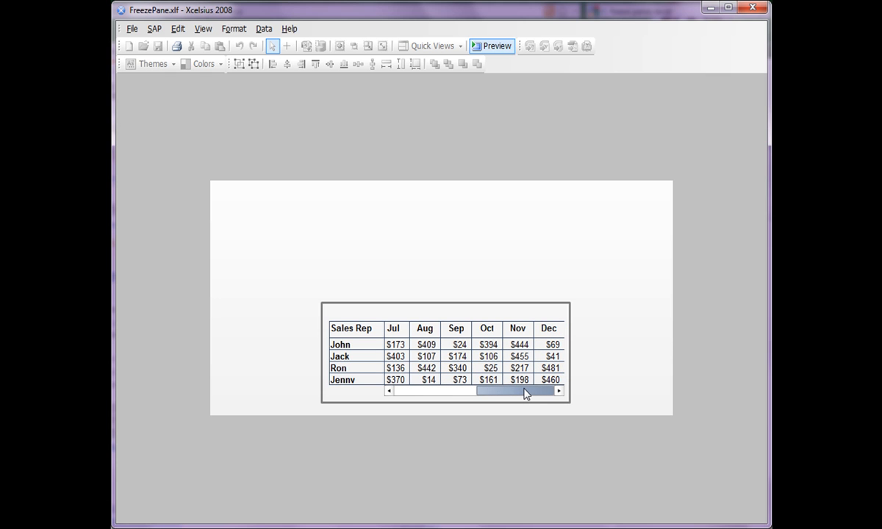
drag(526, 395, 405, 398)
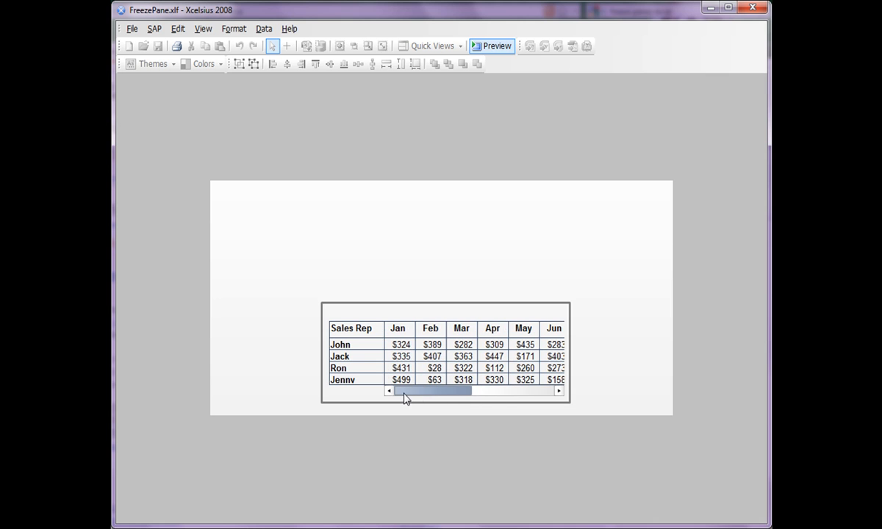